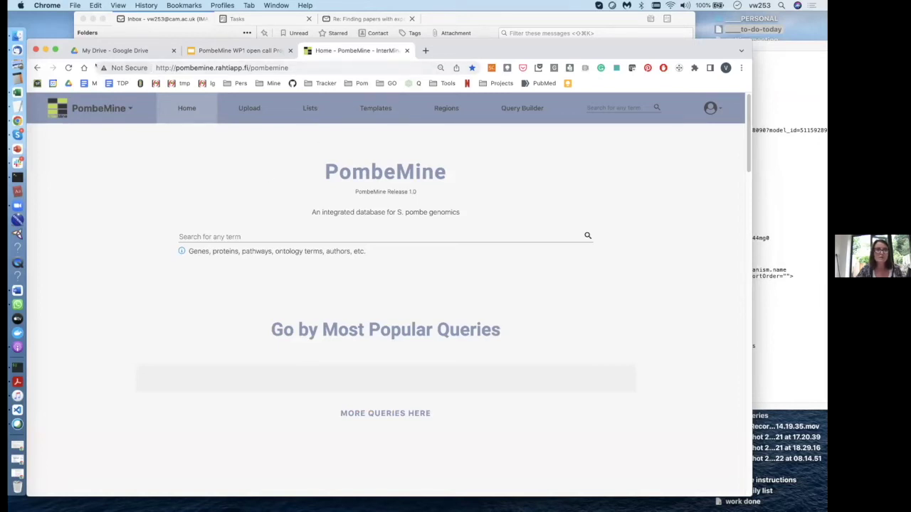
Expand the browser window and open the Disease (MONDO) → Genes template from the Disease category.
click(54, 50)
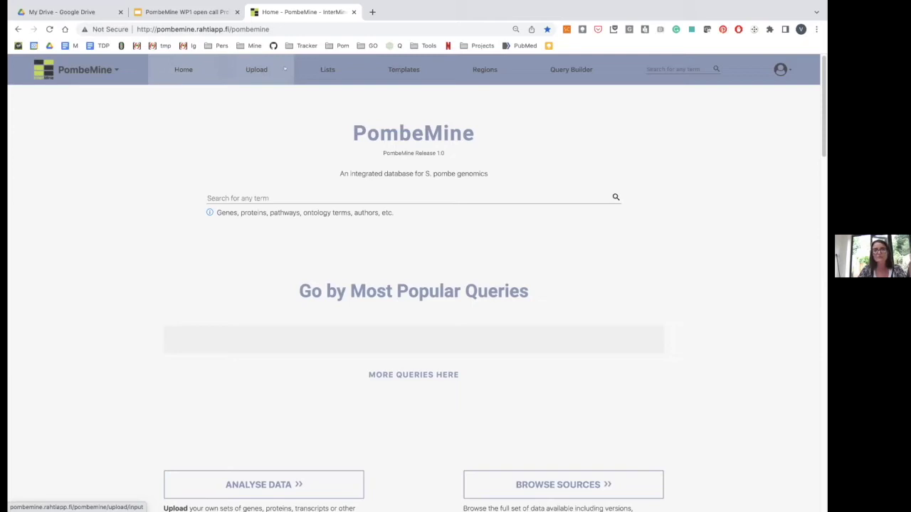
click(326, 69)
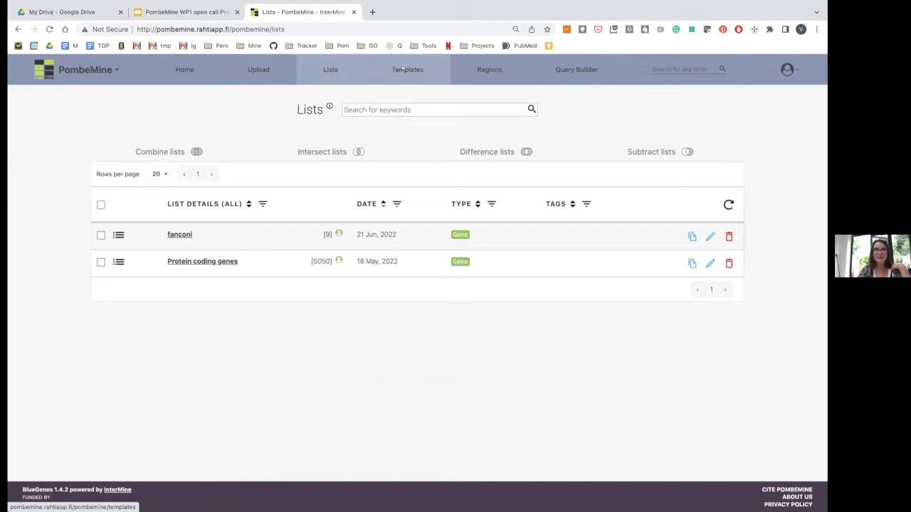
click(402, 69)
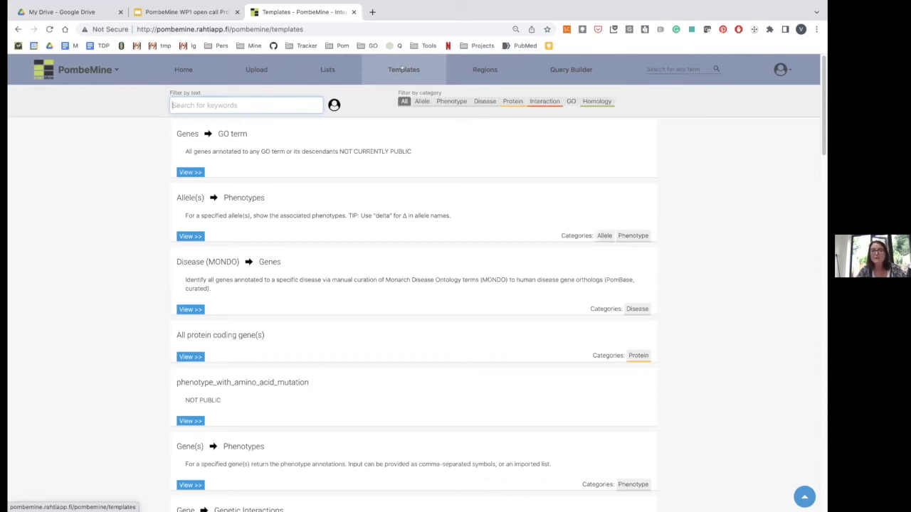
click(483, 101)
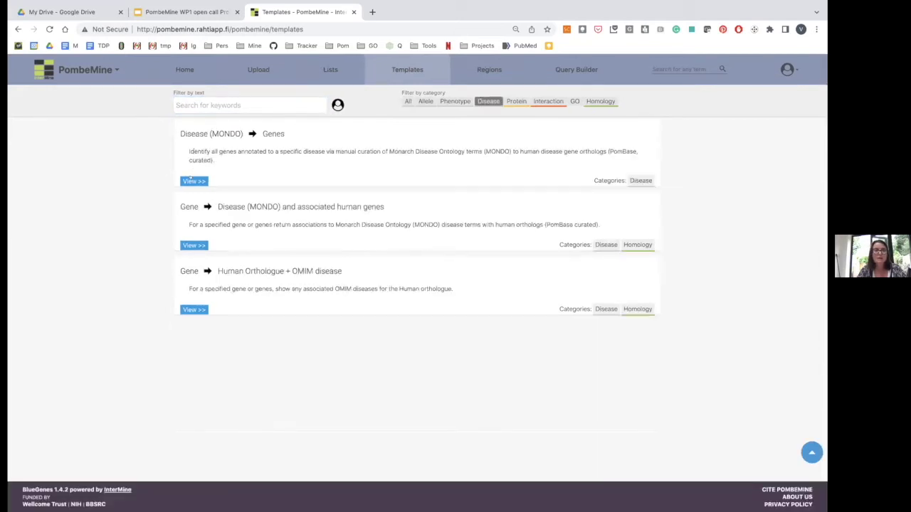
click(186, 181)
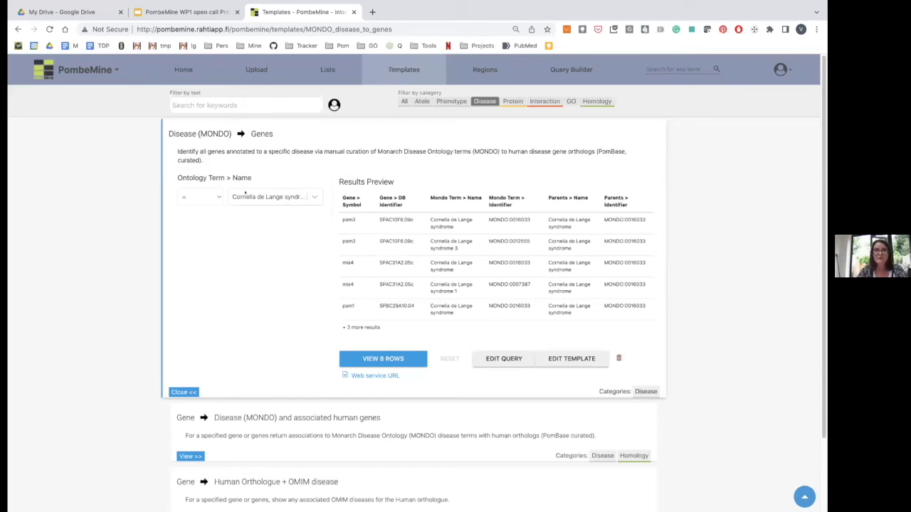
Set the template's ontology term name to DNA repair disease and open the full query results.
click(296, 195)
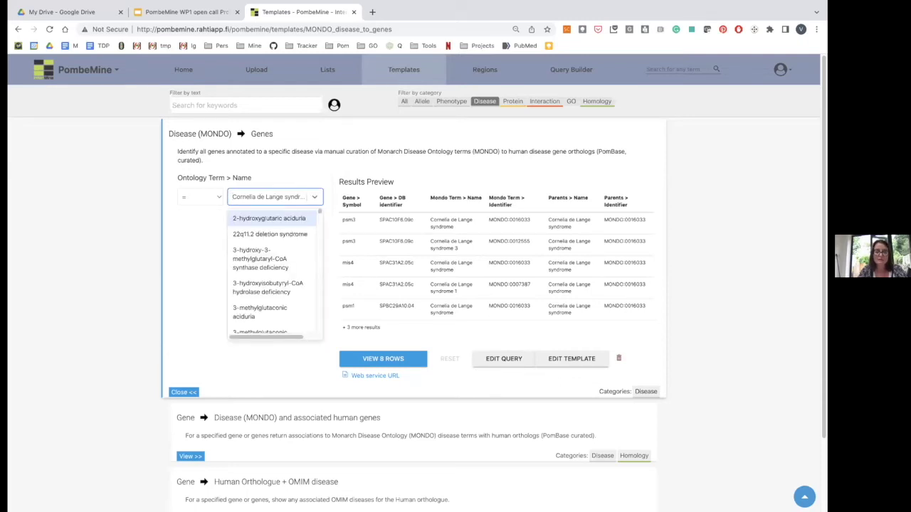
text(DNA)
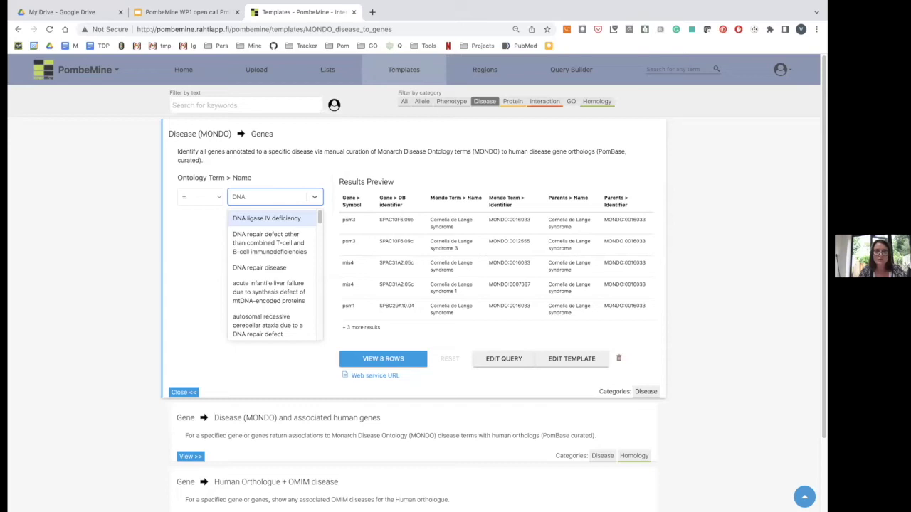
click(253, 263)
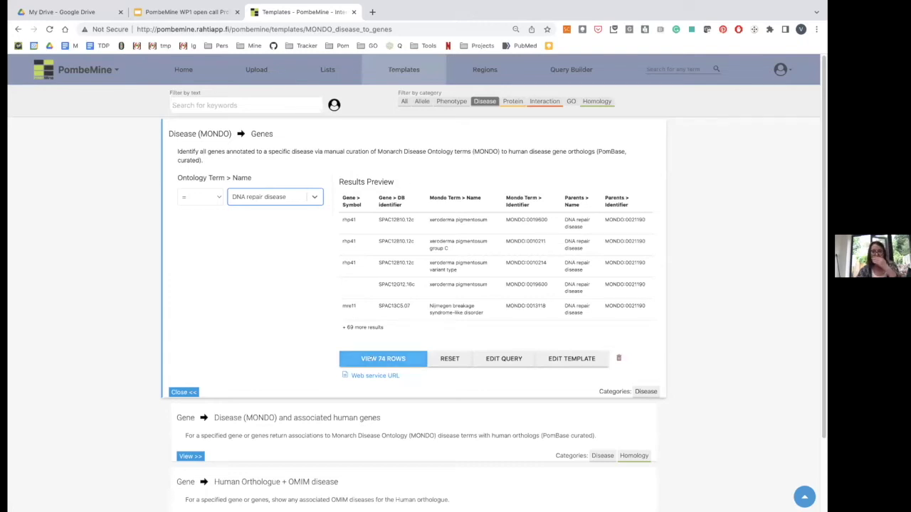
click(368, 359)
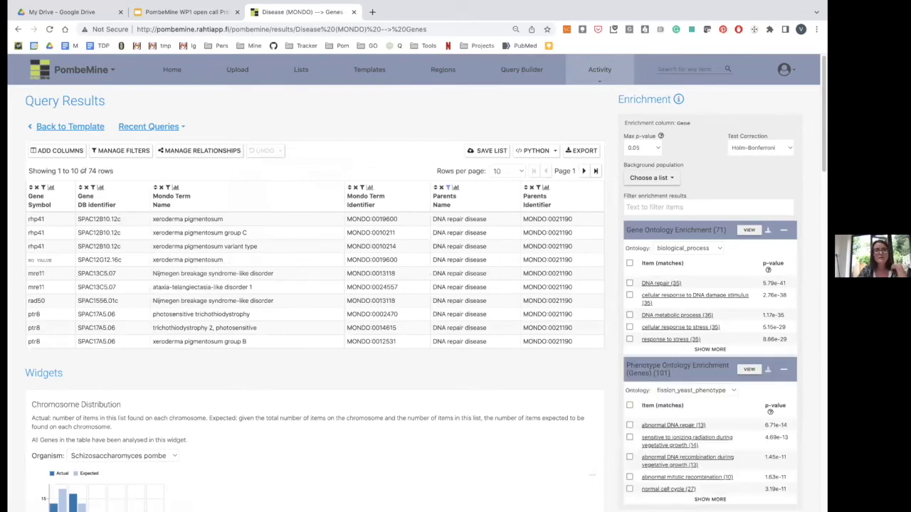
Examine the Gene Symbol column summary and the Gene Ontology and Phenotype Ontology enrichment for the DNA repair disease genes.
click(50, 188)
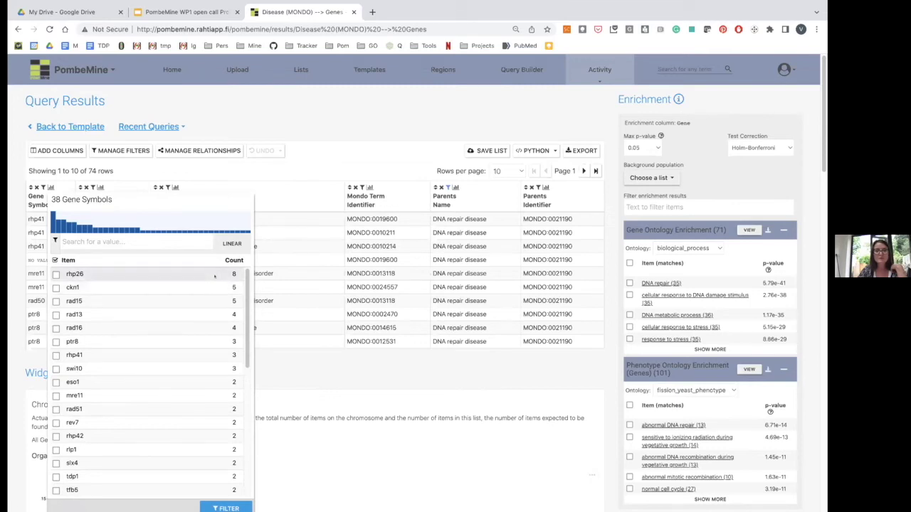
click(338, 372)
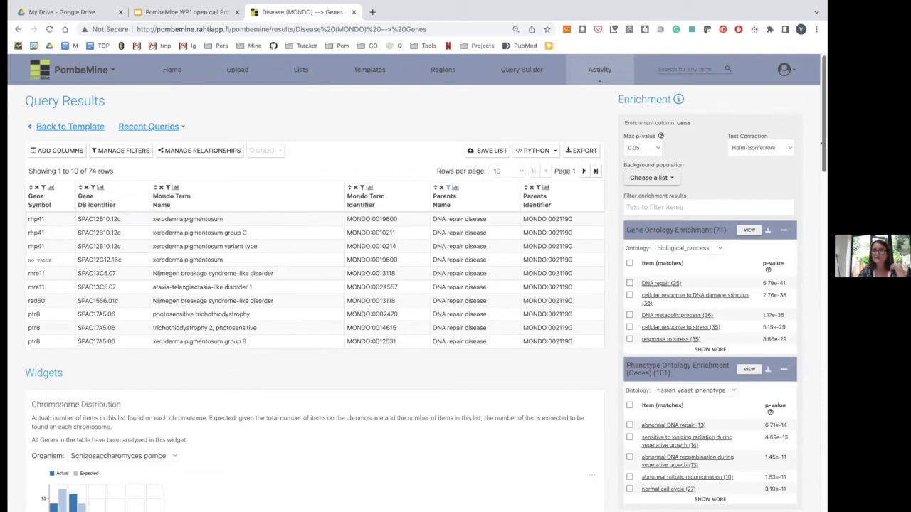
scroll(816, 138, down, 2)
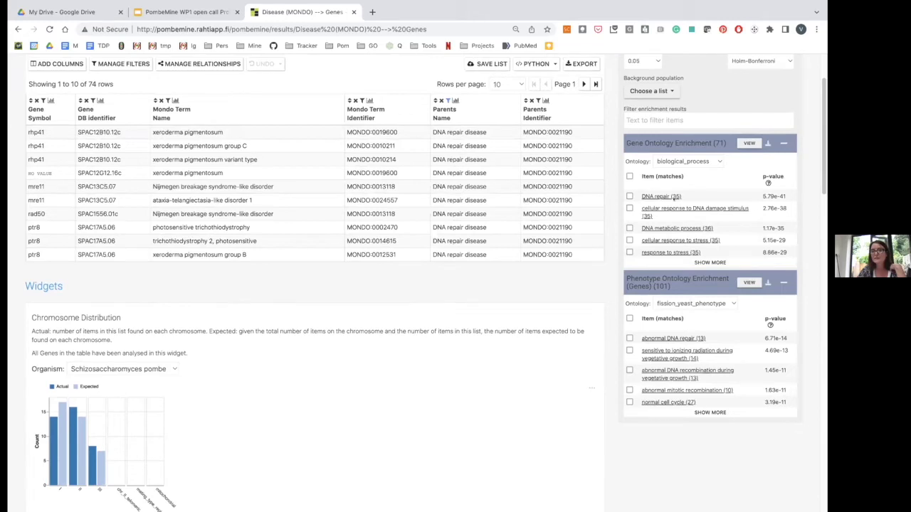
mouse_move(654, 194)
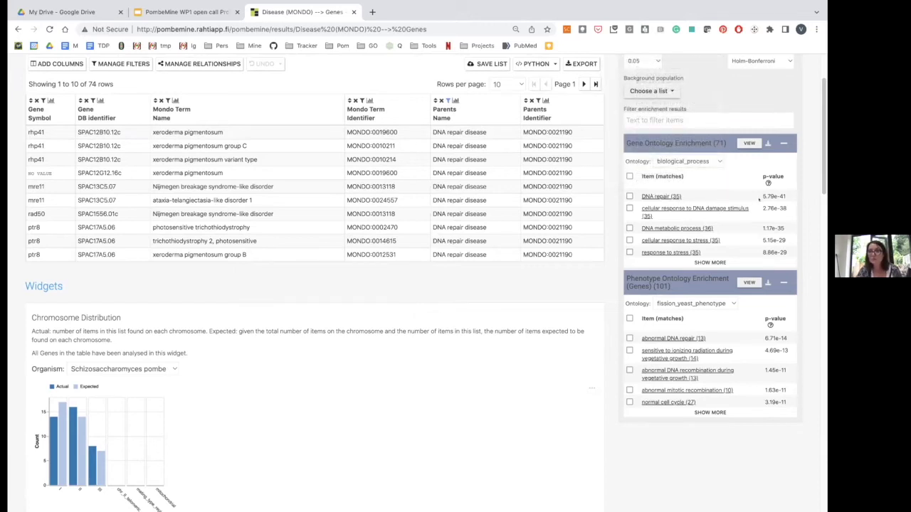
mouse_move(660, 338)
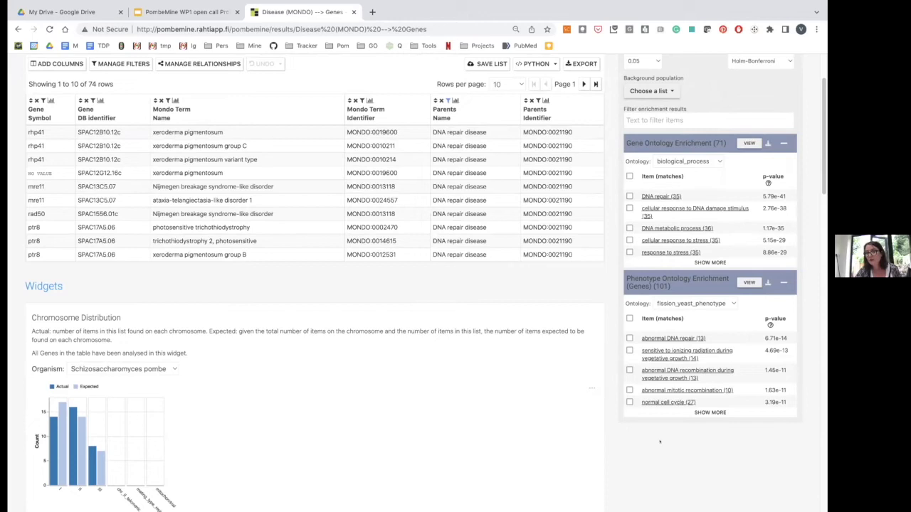
mouse_move(192, 255)
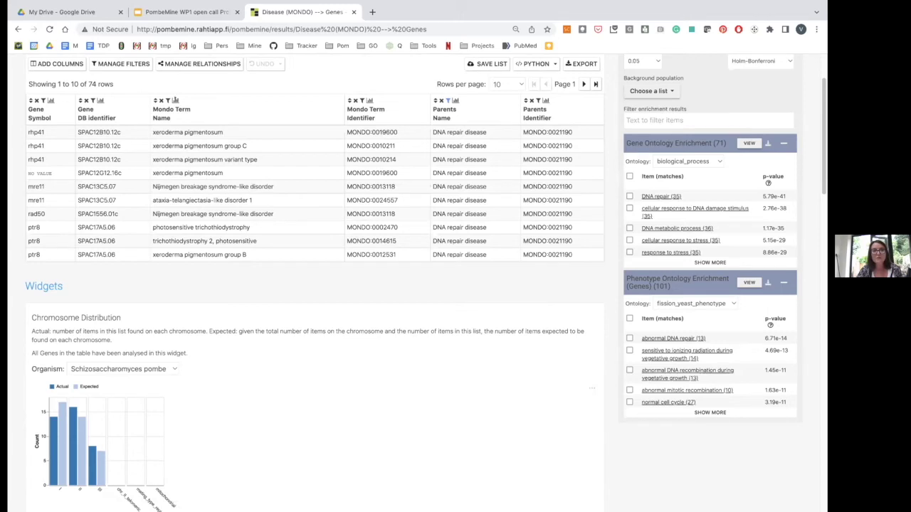
Filter the results by Mondo Term Name to show only Fanconi anemia.
click(175, 101)
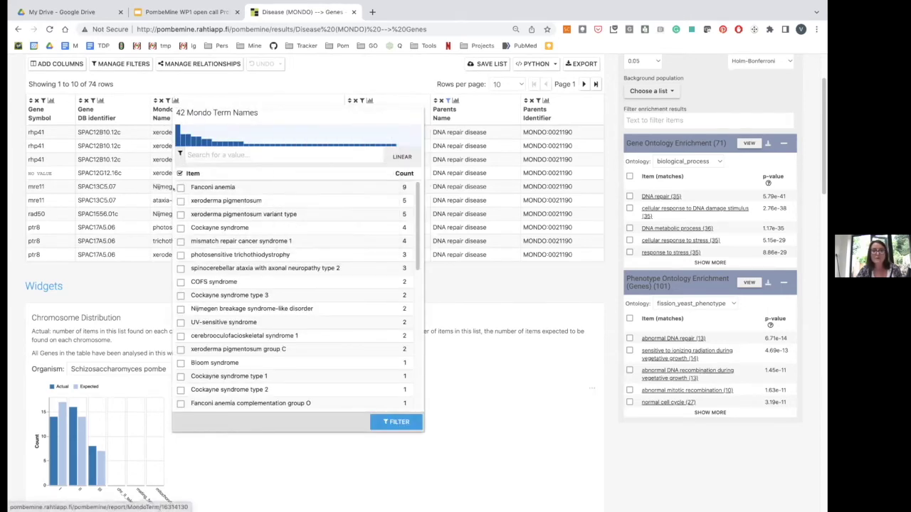
click(180, 187)
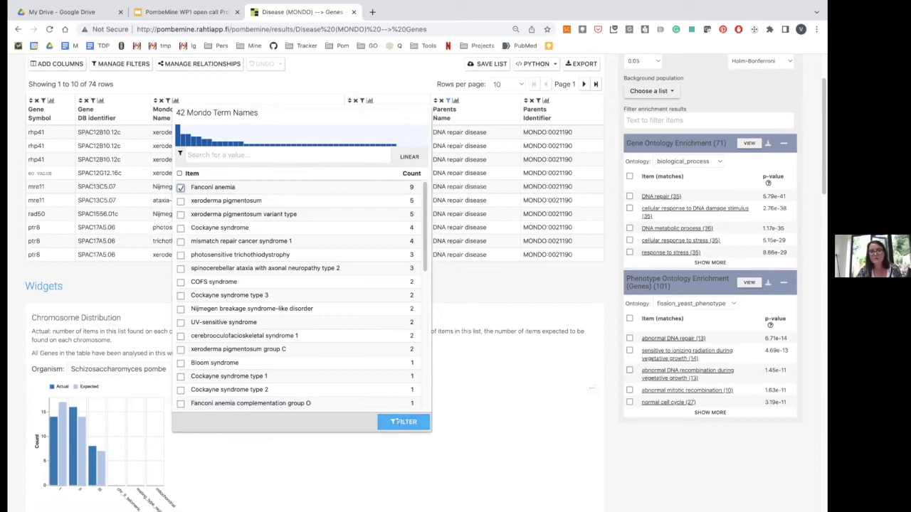
click(402, 422)
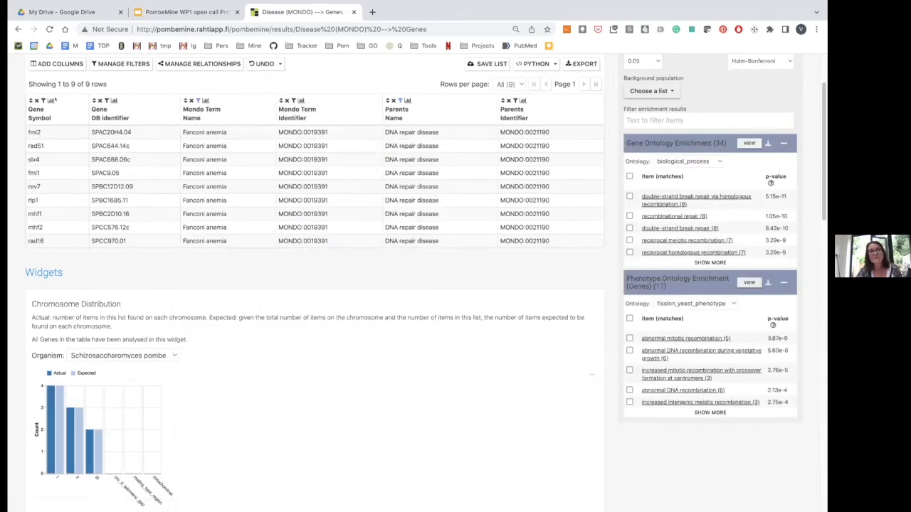
Review the Gene Symbol column summary of the Fanconi anemia results and the options for saving them as a list.
click(50, 100)
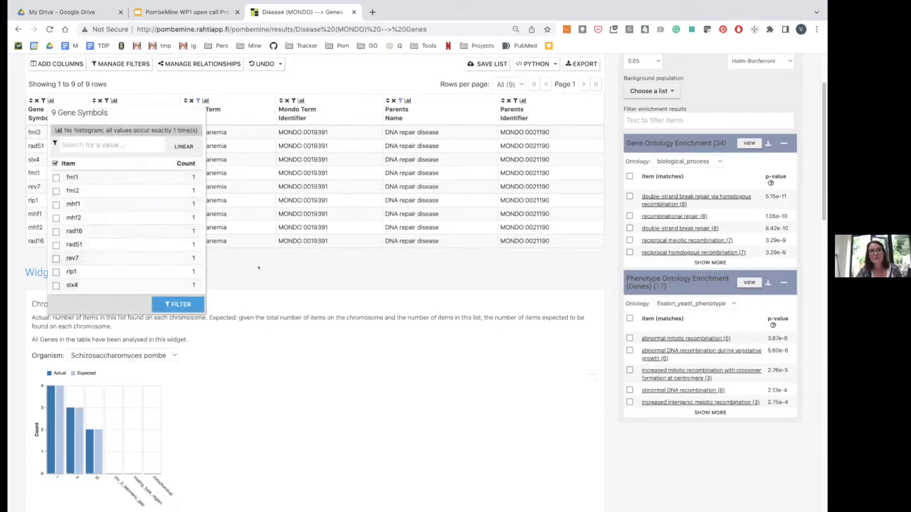
click(259, 268)
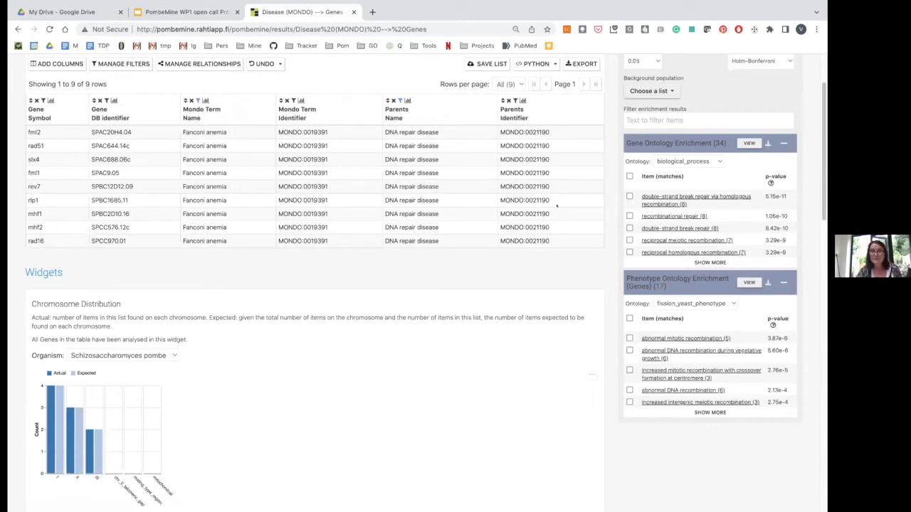
click(489, 64)
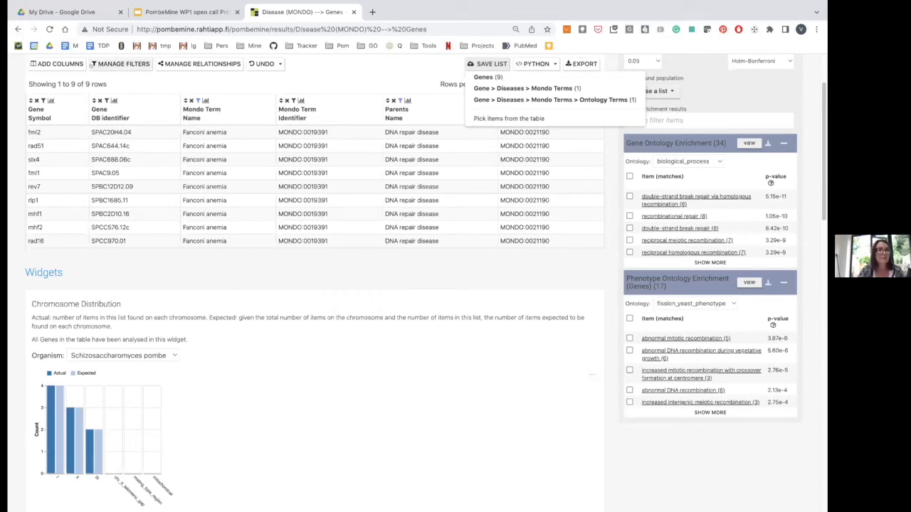
click(107, 84)
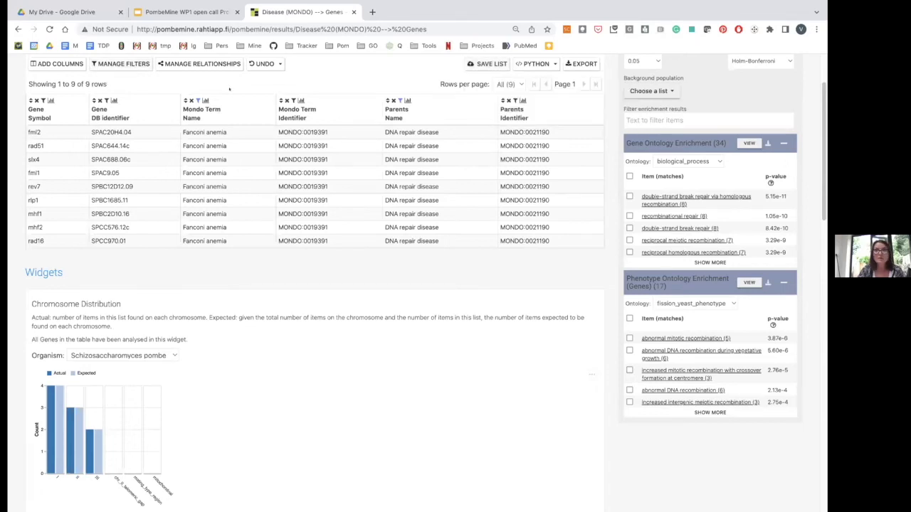
Return to the templates and open the Gene(s) → Alleles and Phenotypes template from the Phenotype category.
scroll(229, 88, up, 1)
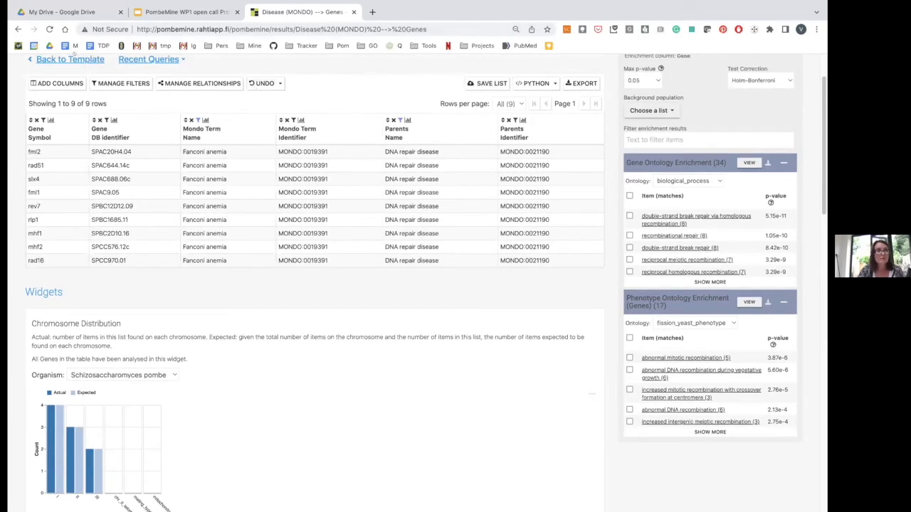
click(72, 60)
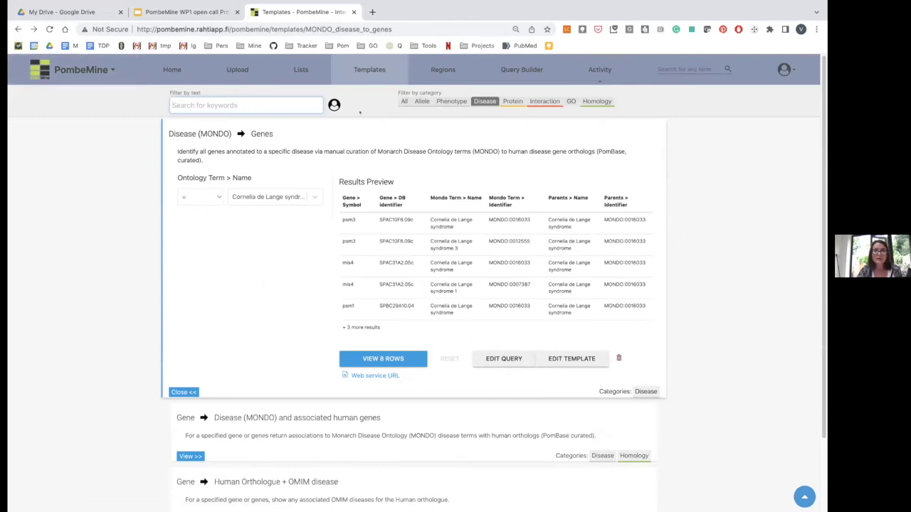
click(441, 101)
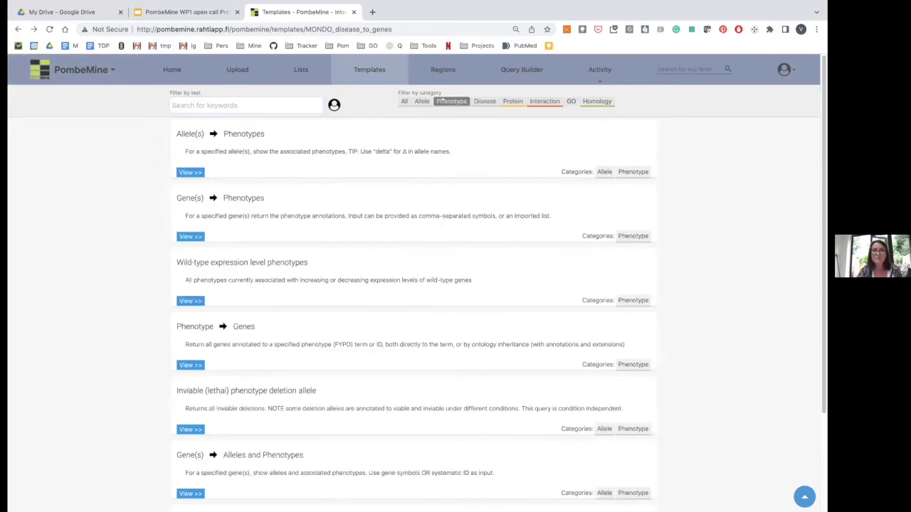
scroll(443, 100, down, 3)
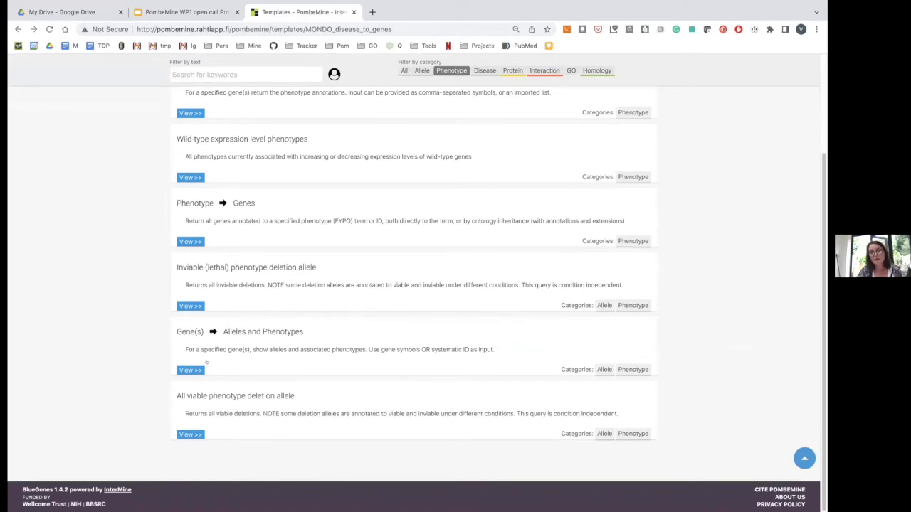
click(188, 369)
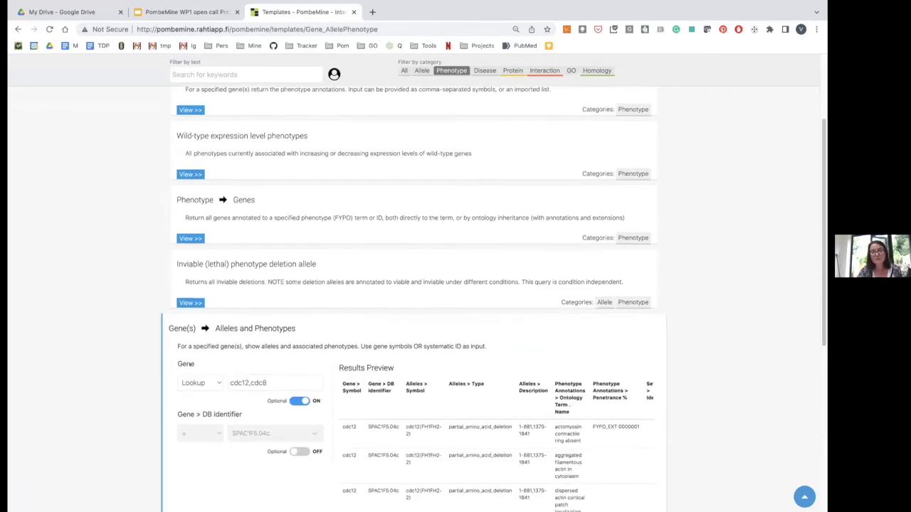
scroll(189, 365, down, 5)
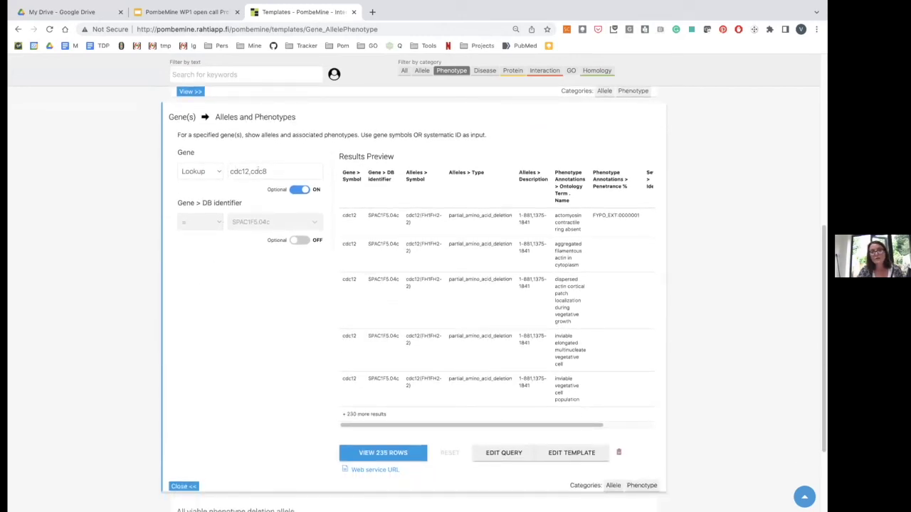
Constrain the template's Gene to the saved fanconi list and open the full allele and phenotype results with their enrichment.
click(212, 168)
click(190, 180)
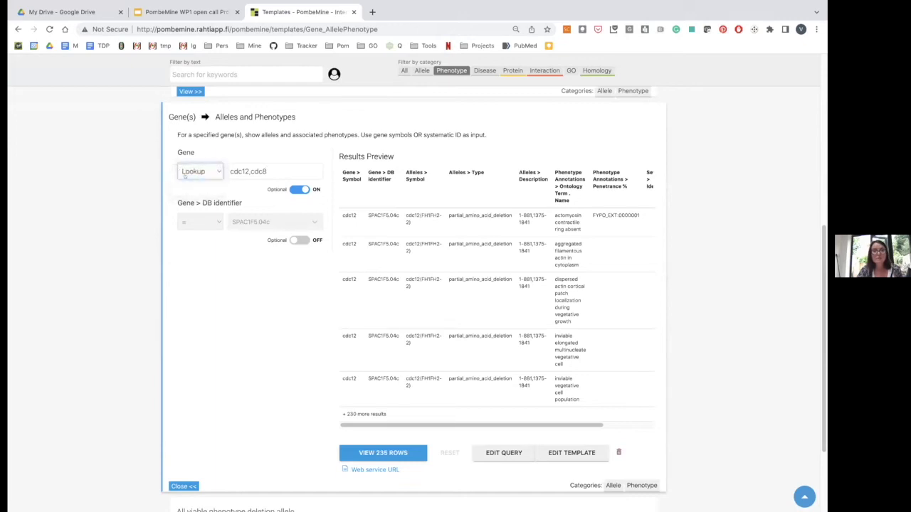
click(253, 280)
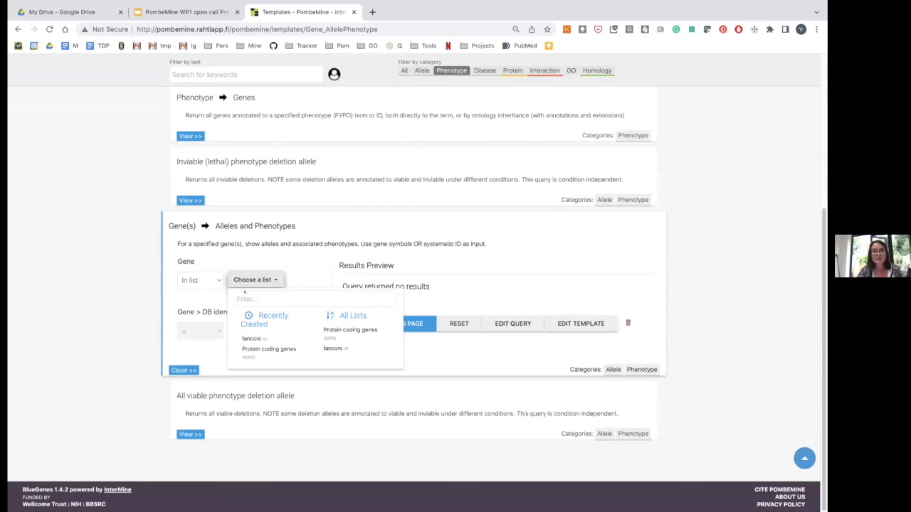
click(245, 338)
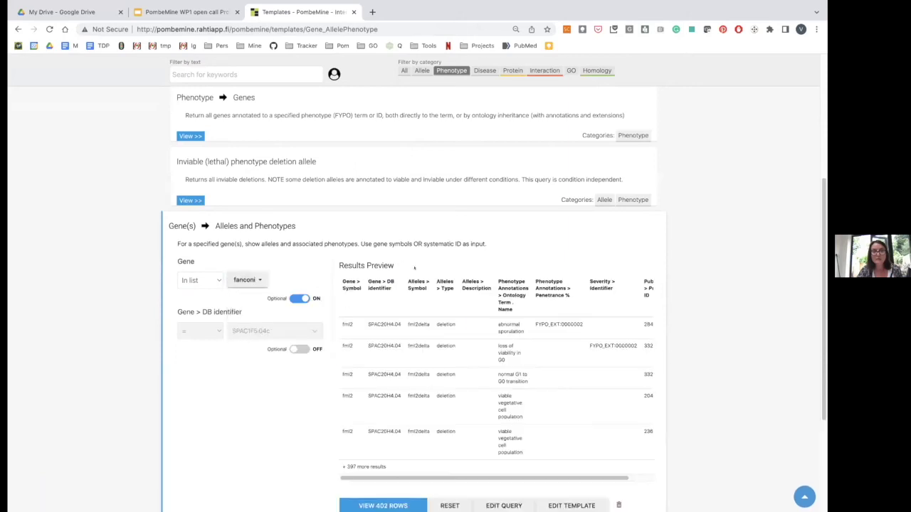
scroll(494, 353, down, 2)
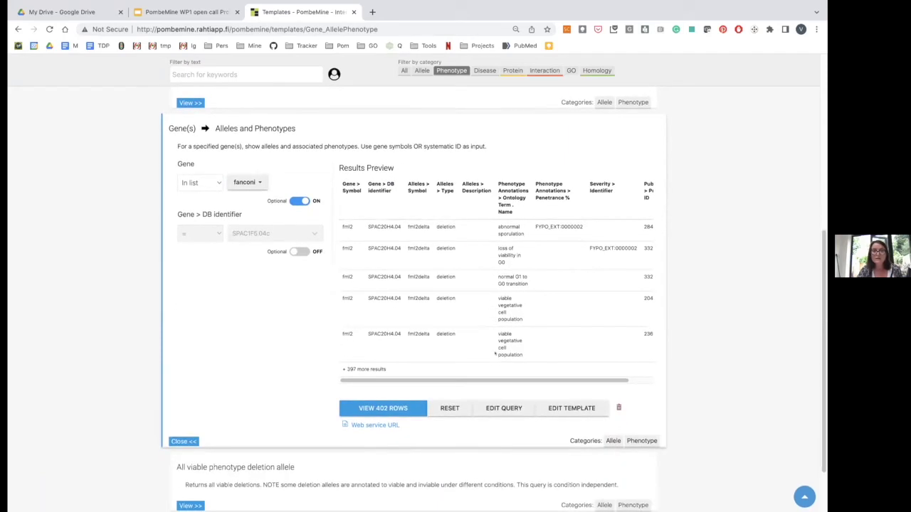
click(383, 408)
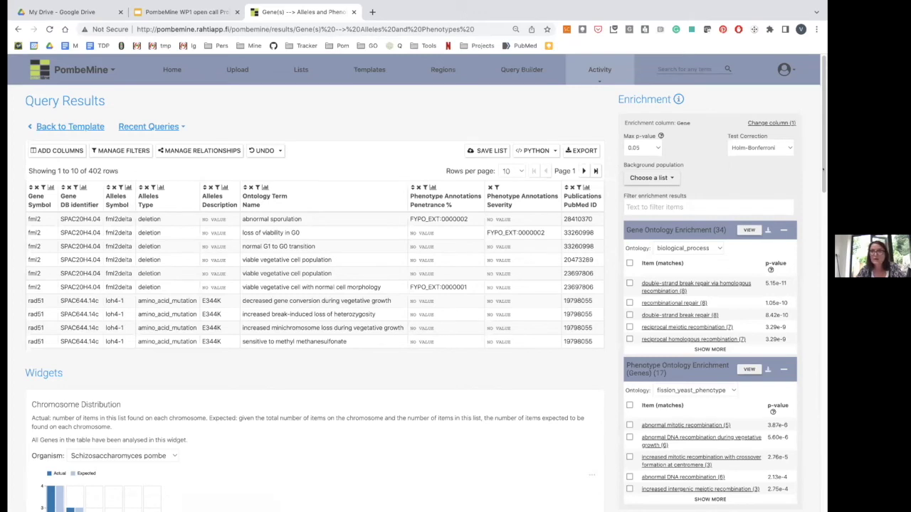
scroll(822, 160, down, 2)
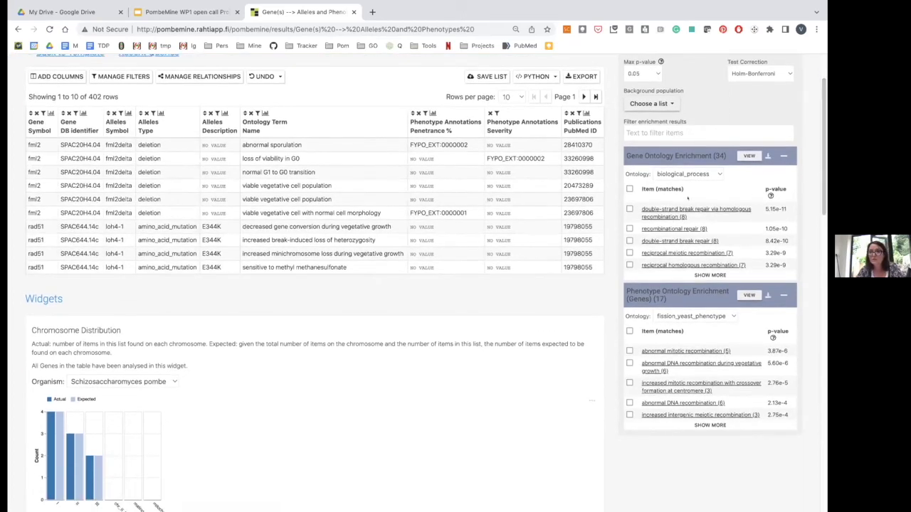
mouse_move(643, 210)
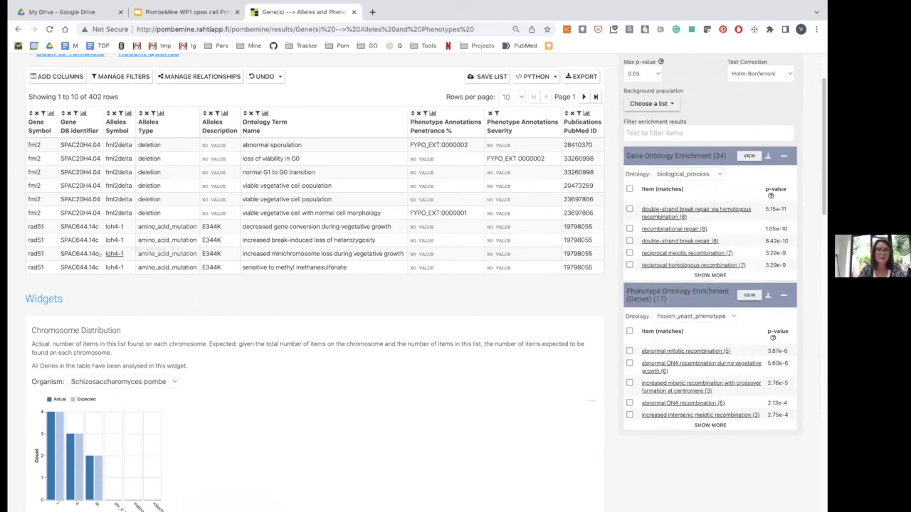
Review the Ontology Term Name column summary of the allele and phenotype results.
mouse_move(270, 146)
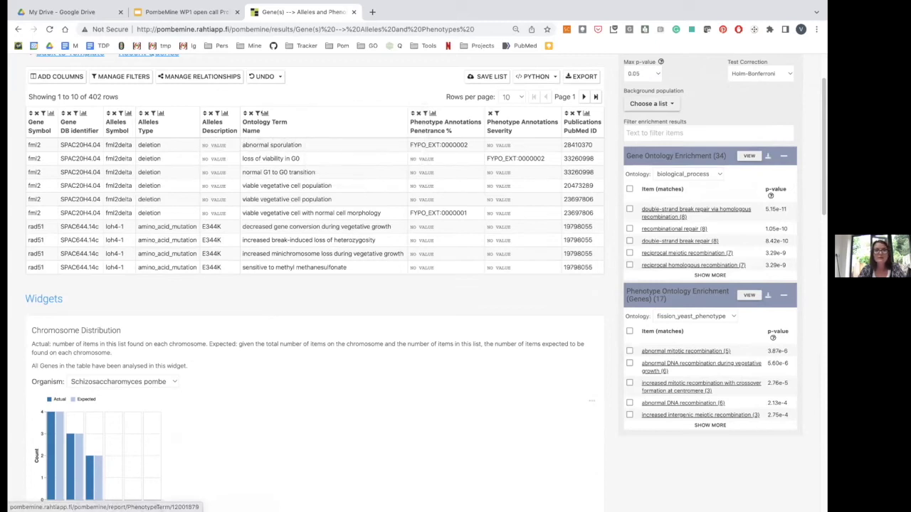
click(266, 113)
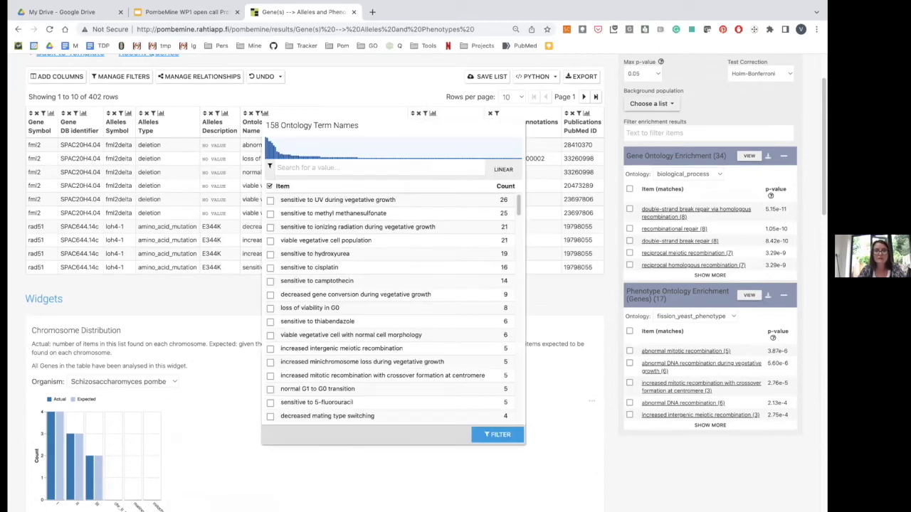
click(198, 208)
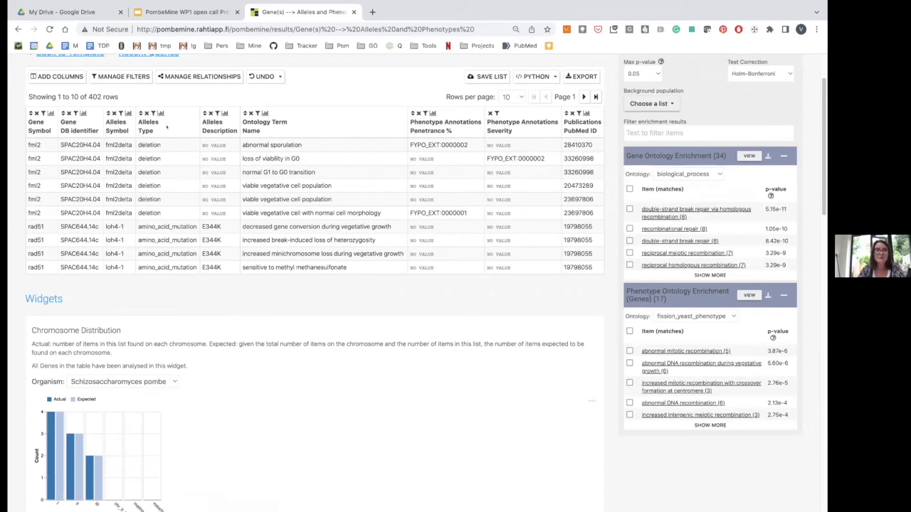
Filter the results by Alleles Type to nucleotide_mutation, amino_acid_mutation and nonsense_mutation.
click(161, 114)
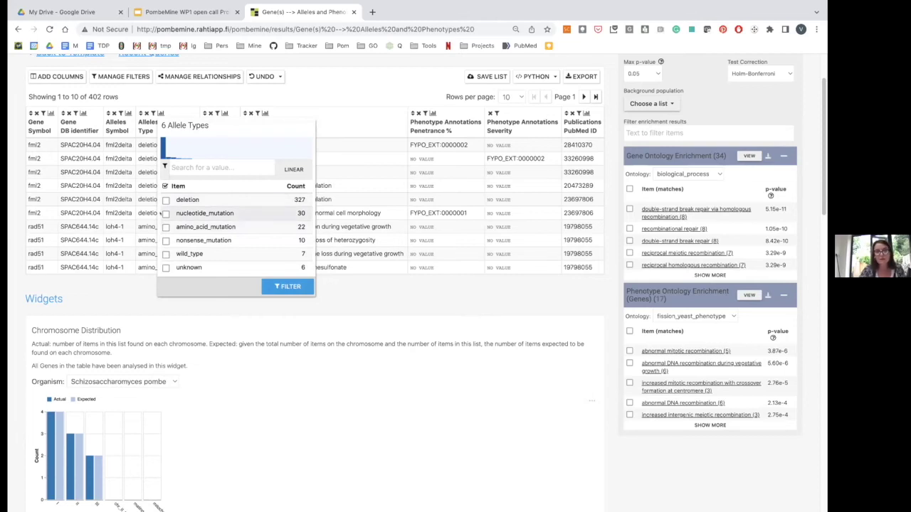
click(166, 213)
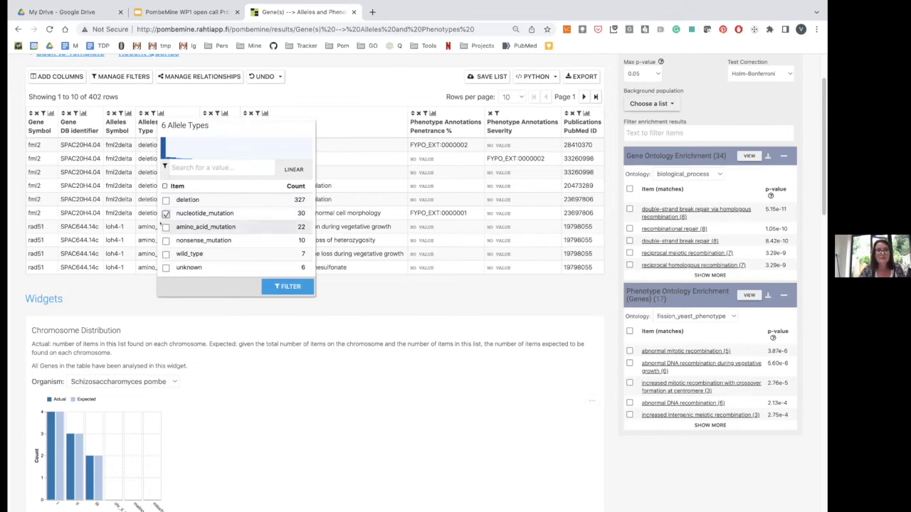
click(166, 227)
click(166, 240)
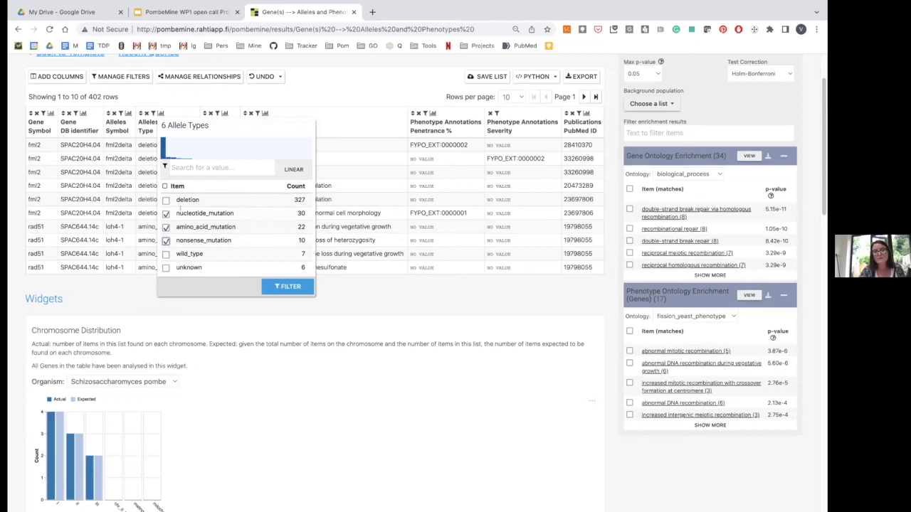
click(288, 287)
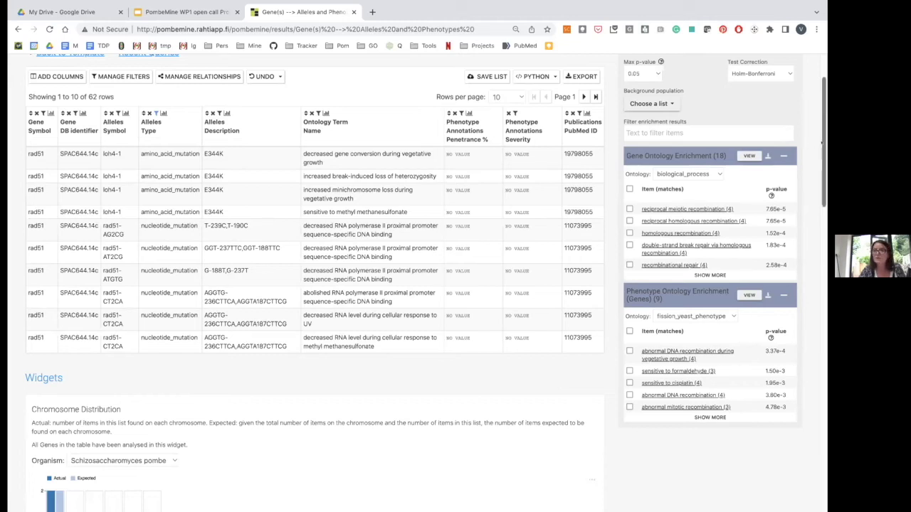
Examine the Chromosome Distribution widget and the EsyN Viewer network for the filtered alleles.
scroll(822, 145, down, 1)
scroll(819, 164, down, 5)
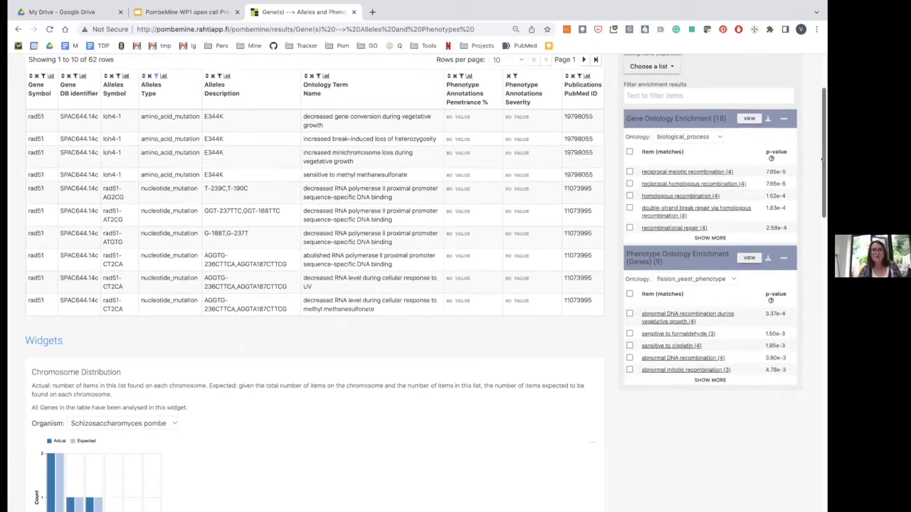
scroll(806, 207, down, 4)
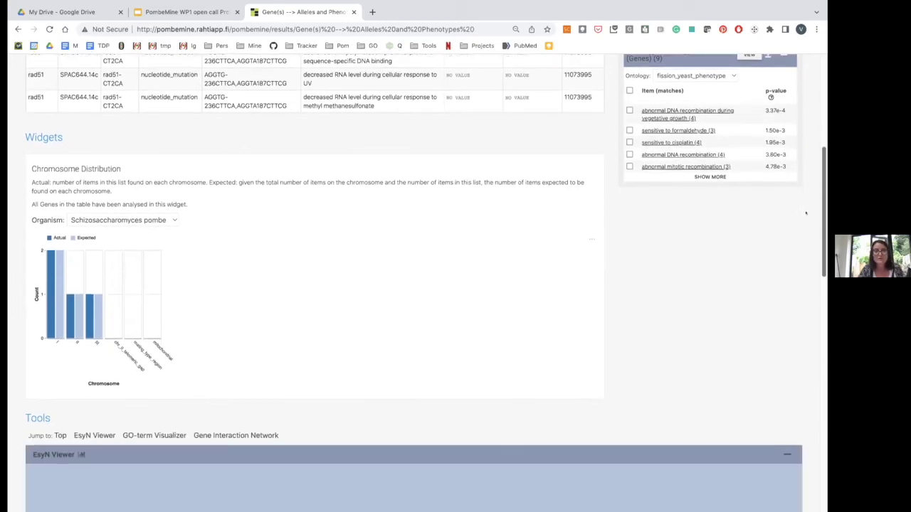
scroll(824, 152, up, 10)
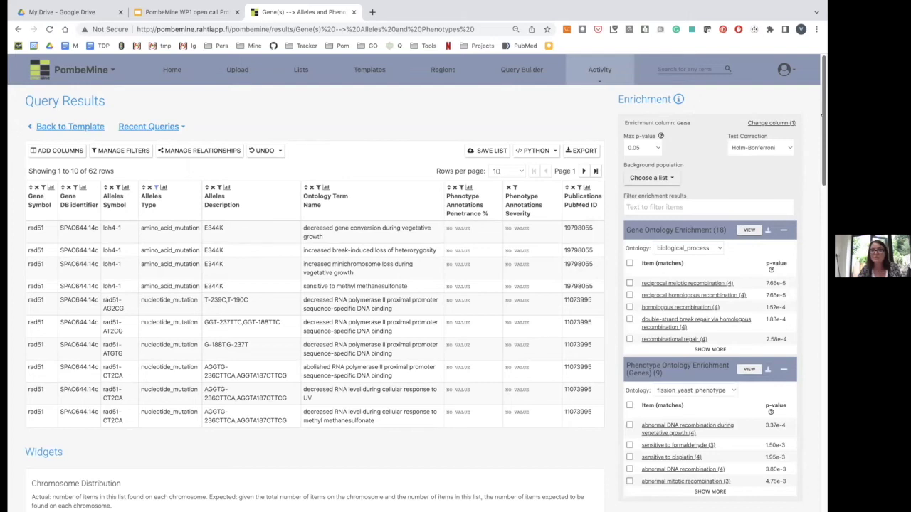
scroll(790, 222, down, 8)
scroll(790, 221, down, 7)
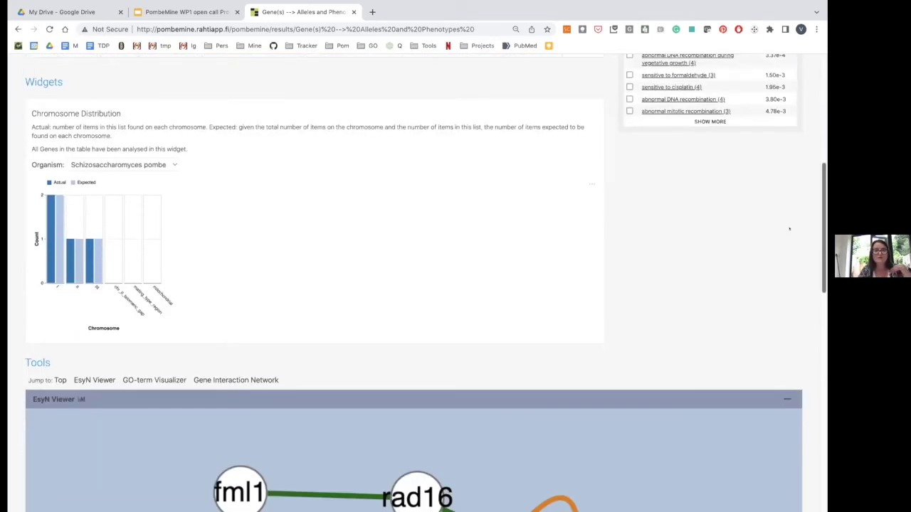
scroll(775, 279, down, 2)
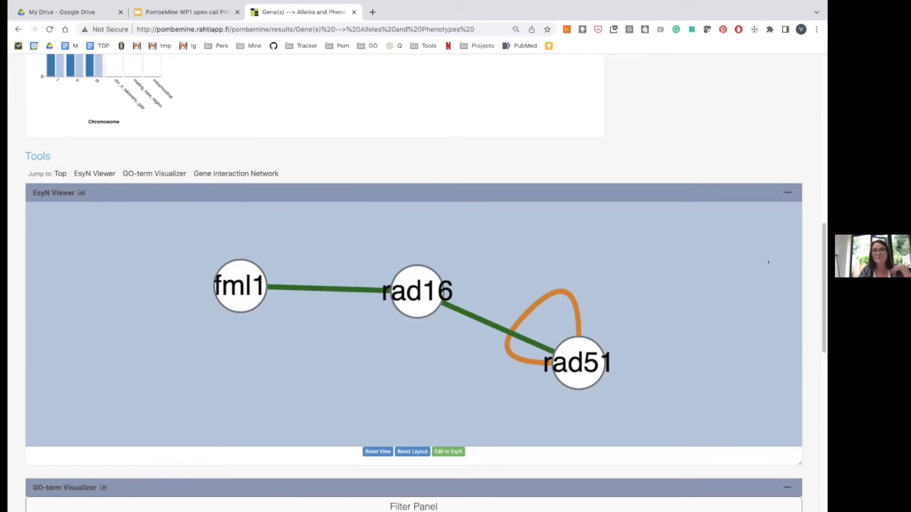
scroll(813, 293, down, 4)
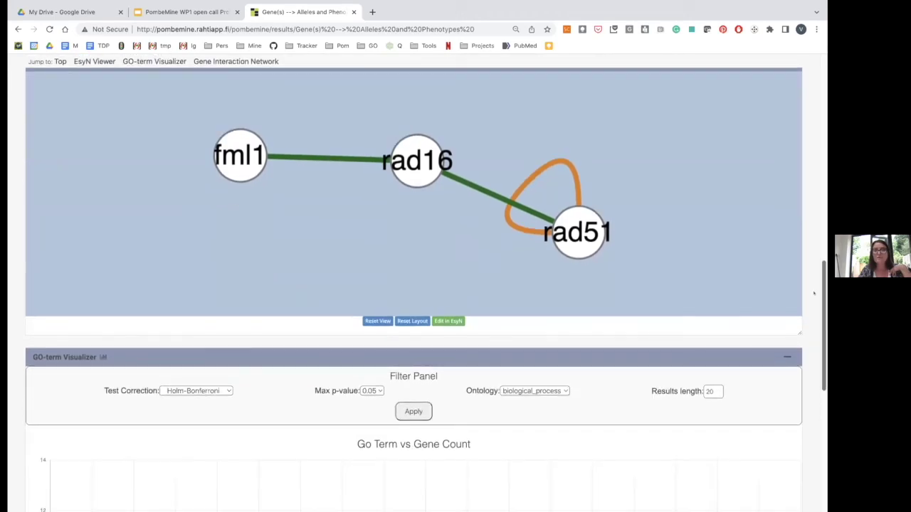
Examine the Go Term vs Gene Count chart and inspect the details of the brown double-strand break repair bar.
scroll(813, 293, down, 10)
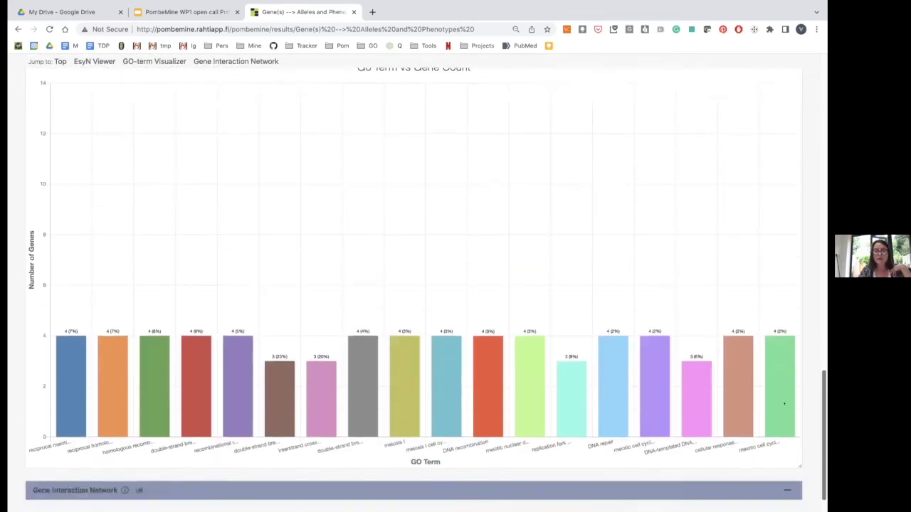
scroll(784, 404, up, 2)
scroll(790, 392, down, 2)
scroll(789, 399, up, 2)
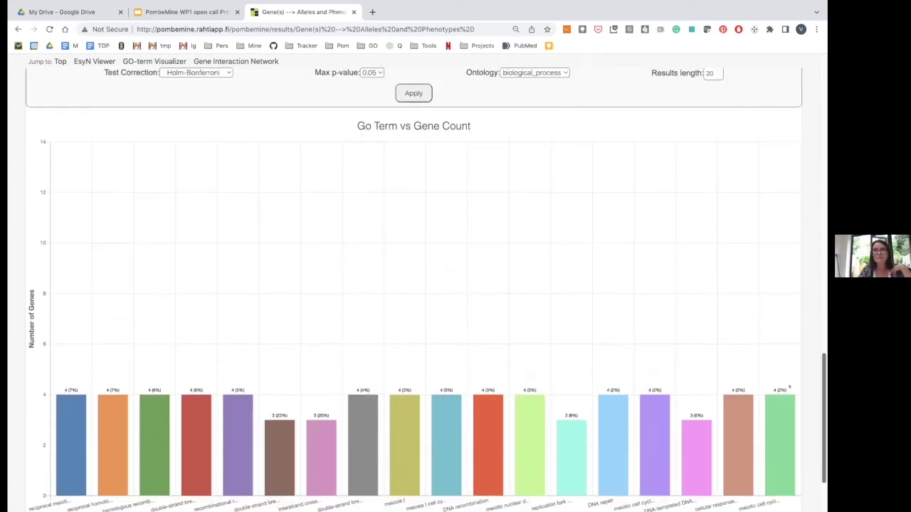
scroll(787, 395, down, 2)
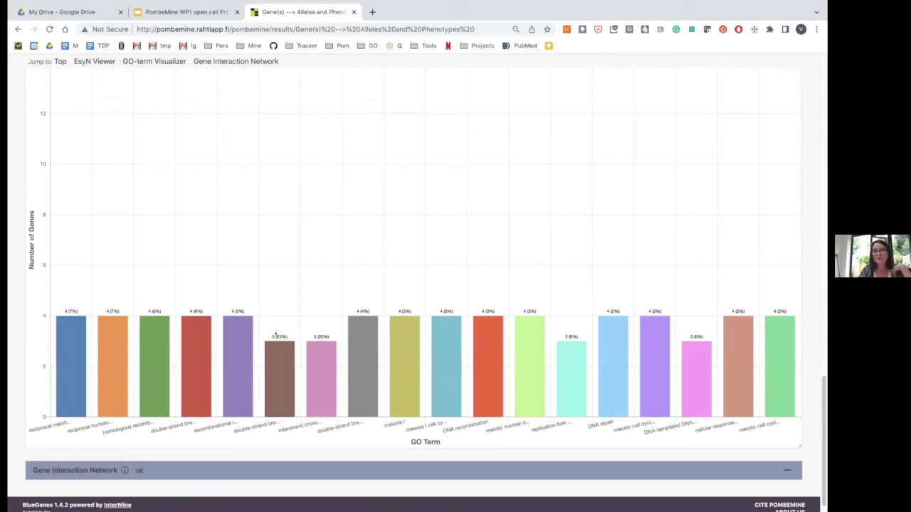
mouse_move(276, 354)
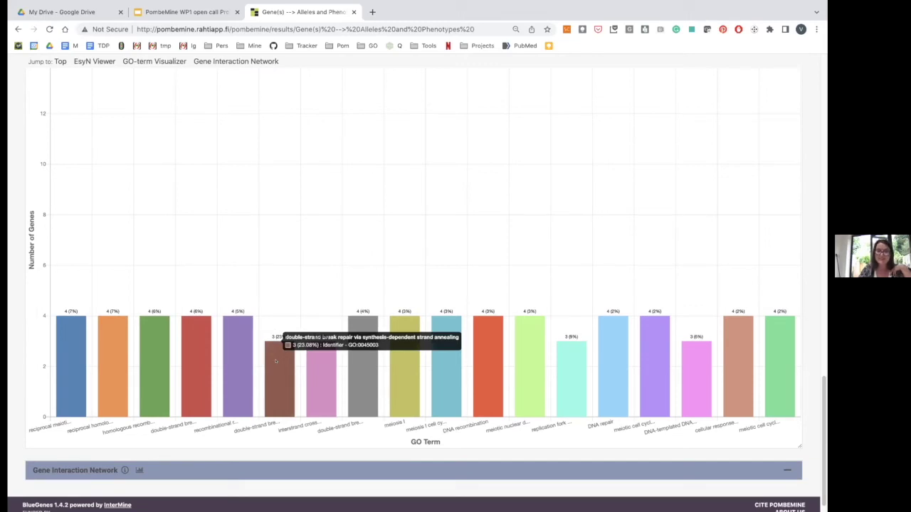
Leave the query results for the PombeMine home page and reopen the list of template queries.
drag(823, 424, 823, 52)
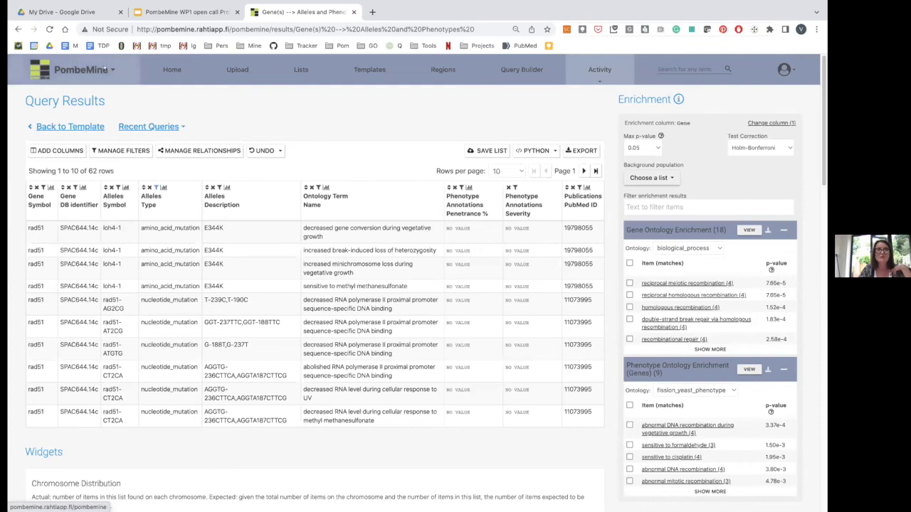
click(170, 69)
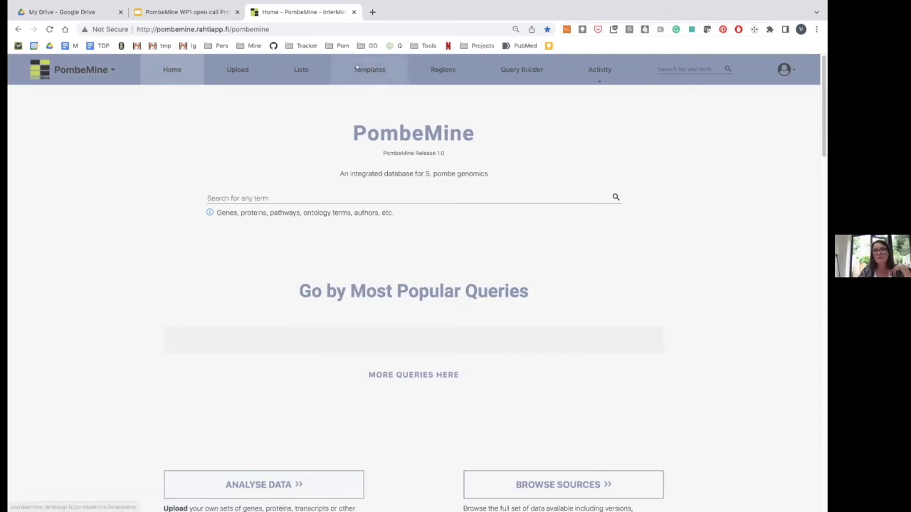
click(360, 68)
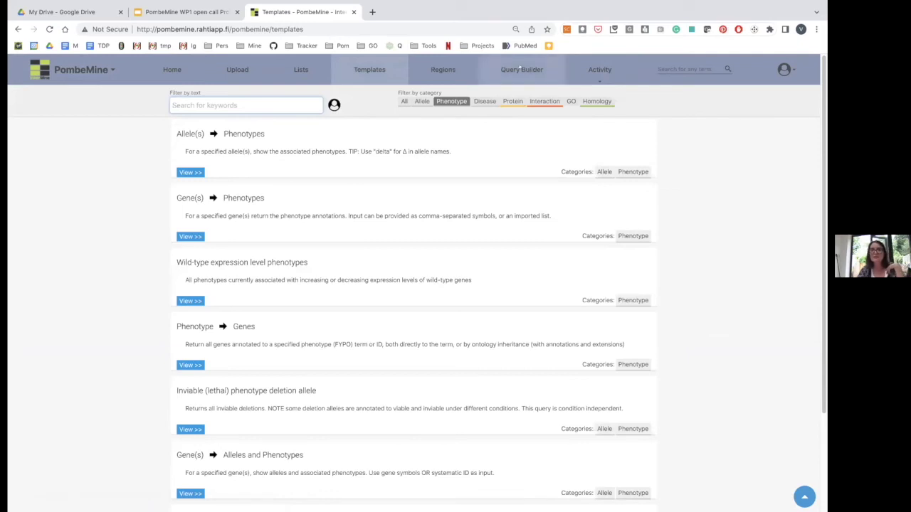
click(135, 340)
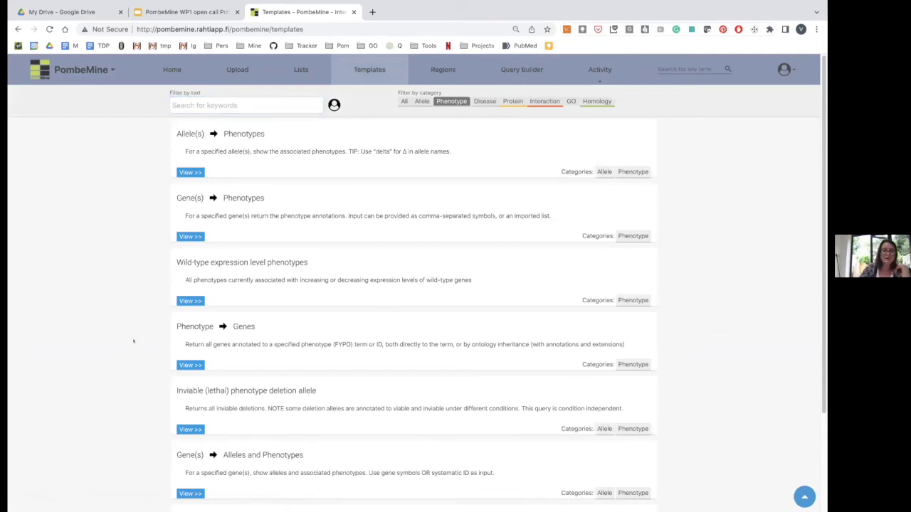